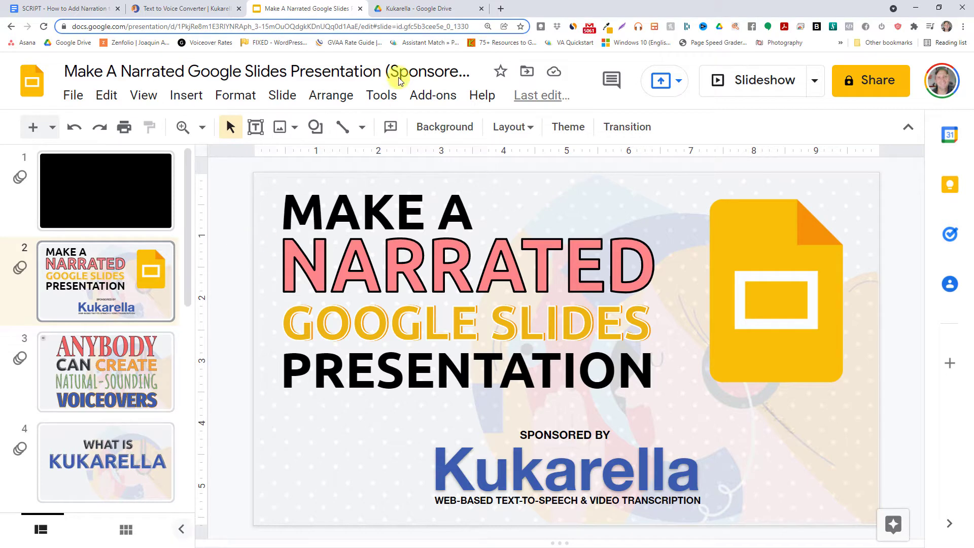
Step: Create a new subfolder named Voiceover in the Kukarella Drive folder
left_click(420, 10)
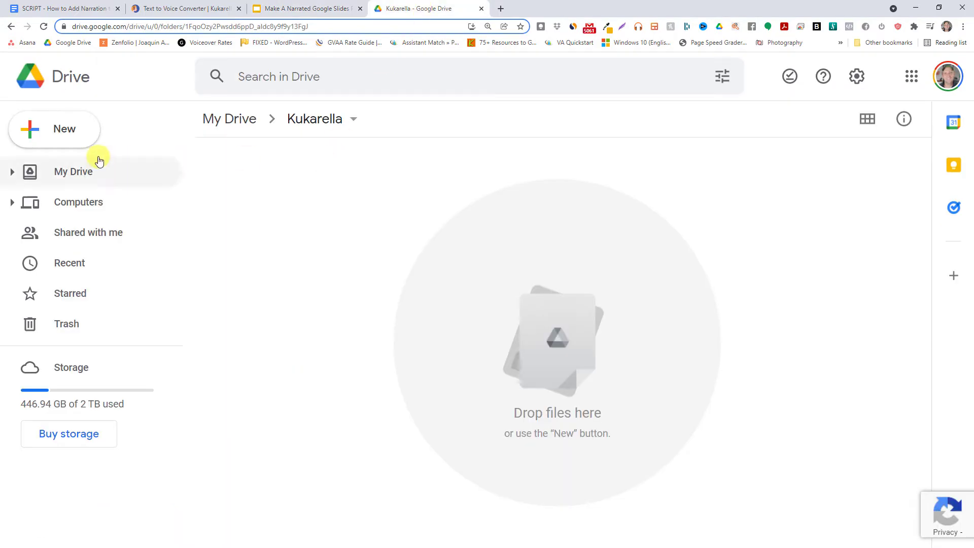
left_click(77, 135)
left_click(131, 134)
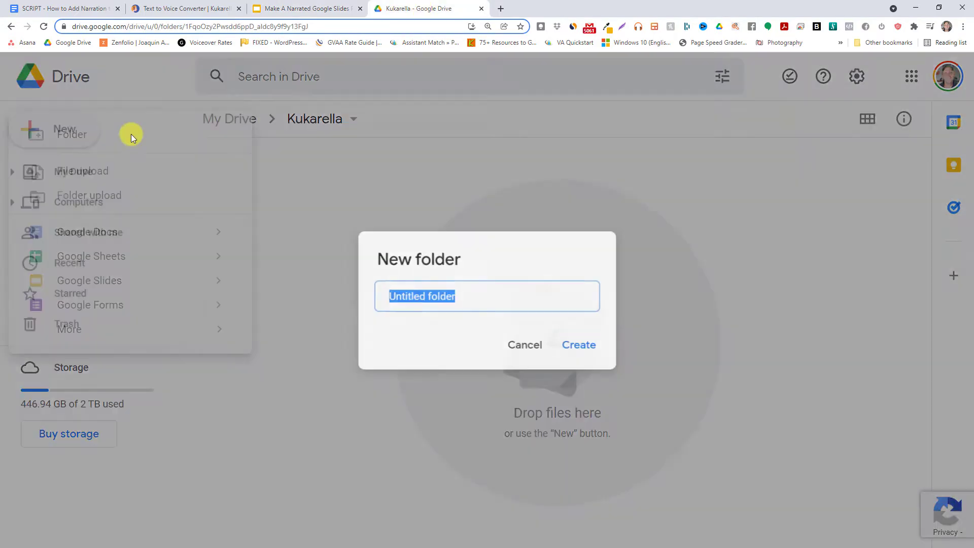
type("Voiceover")
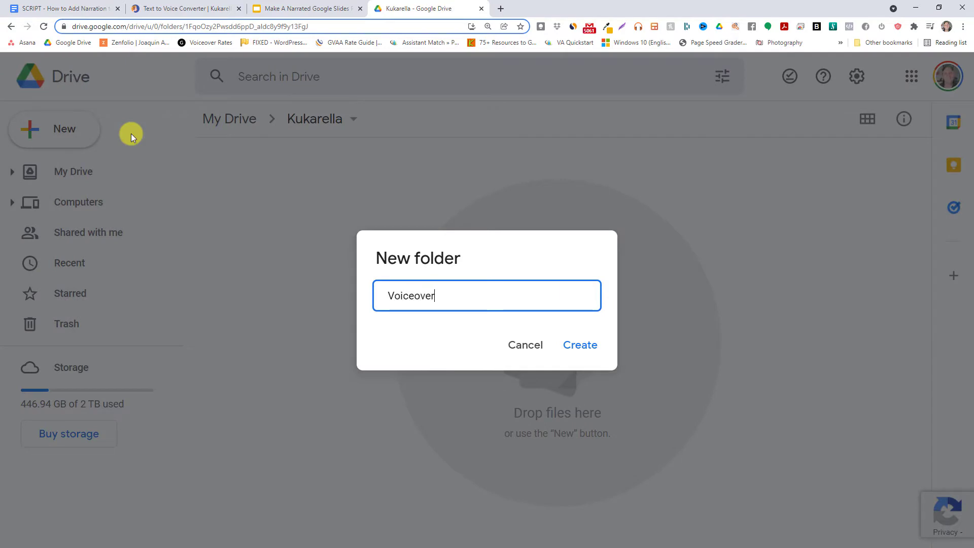
left_click(573, 345)
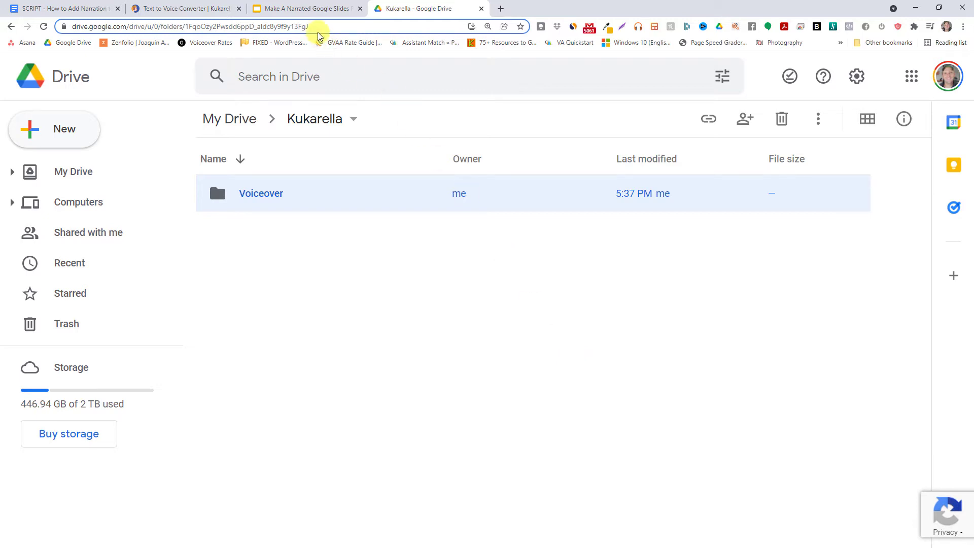
Step: Show speaker notes in the presentation and select slide 2's narration script text
left_click(303, 9)
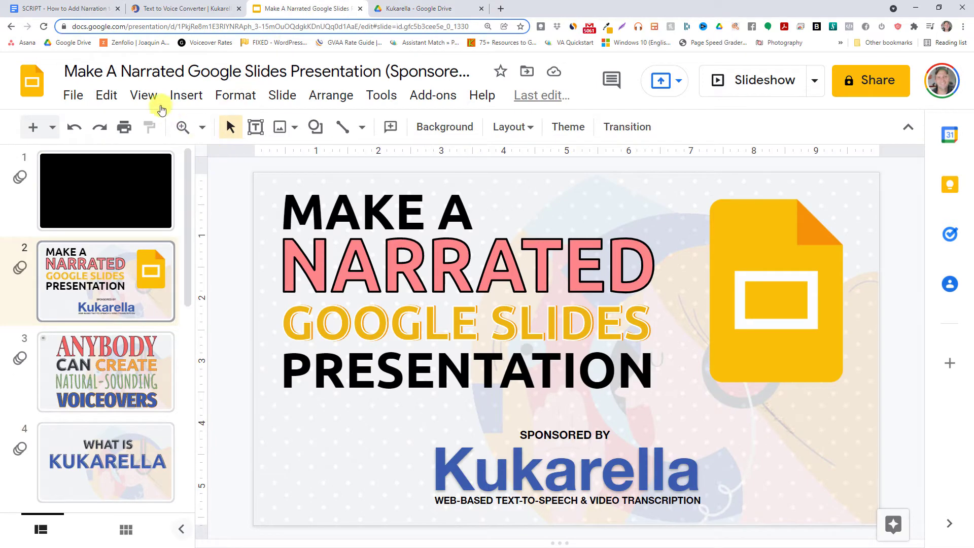
left_click(144, 96)
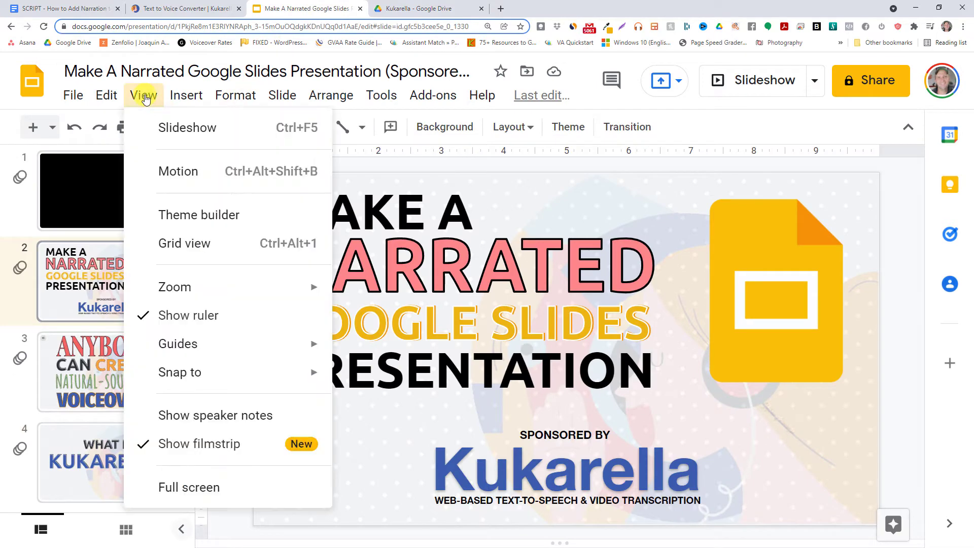
left_click(186, 416)
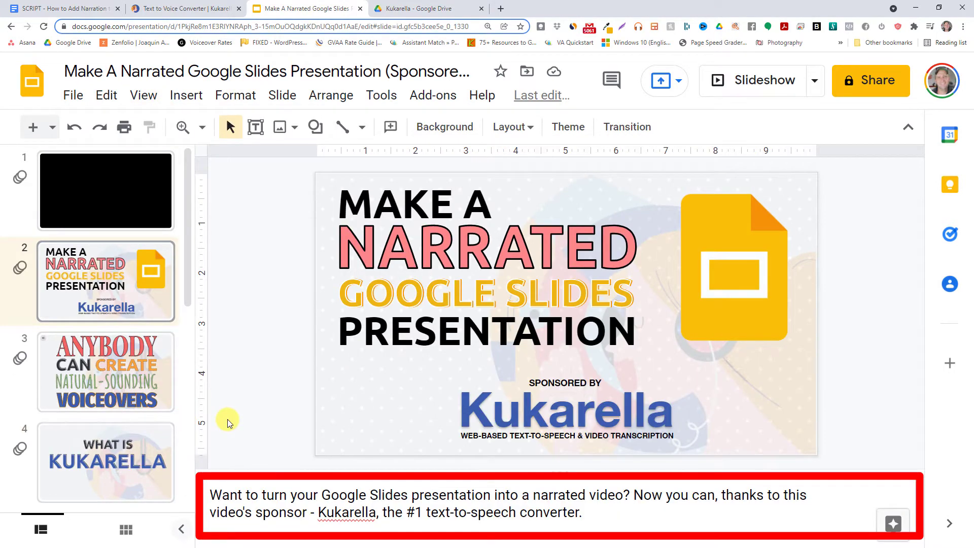
left_click_drag(222, 496, 347, 499)
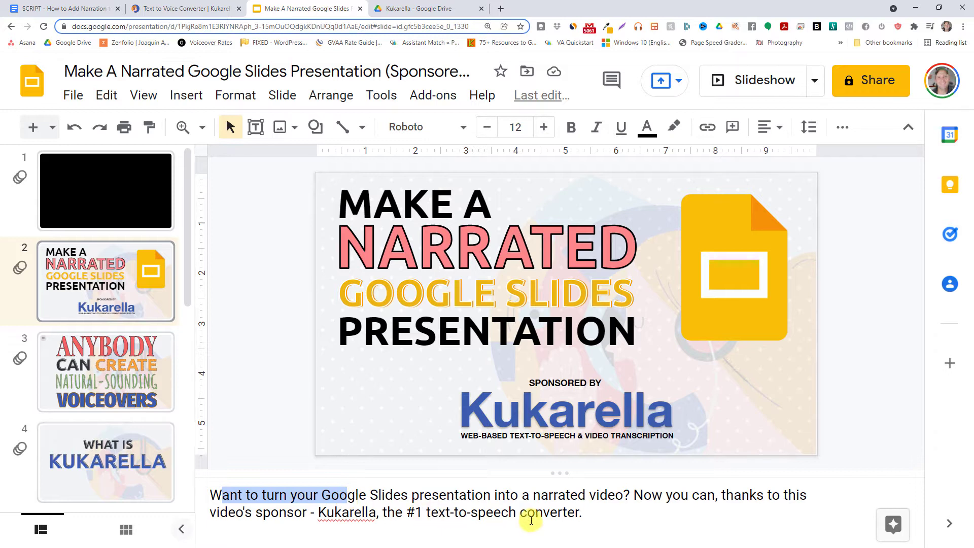
left_click_drag(584, 513, 205, 493)
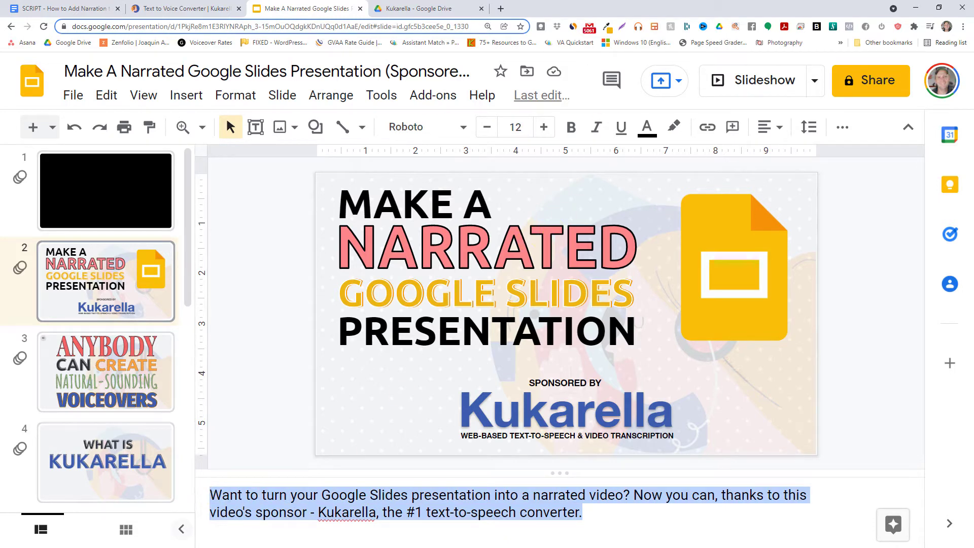
Step: Select the full six-paragraph narration script in Notepad and copy it
key("alt+Tab")
left_click_drag(624, 5, 624, 174)
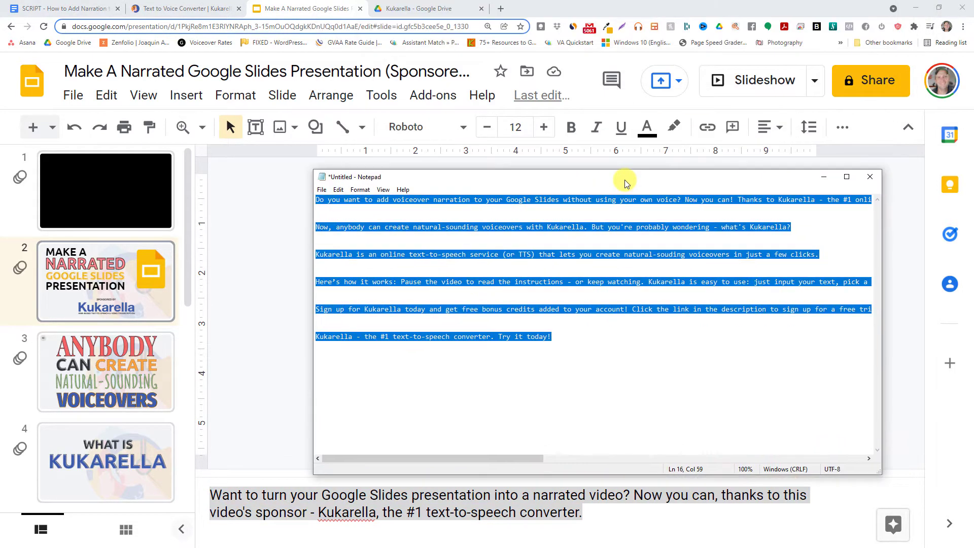
left_click(624, 217)
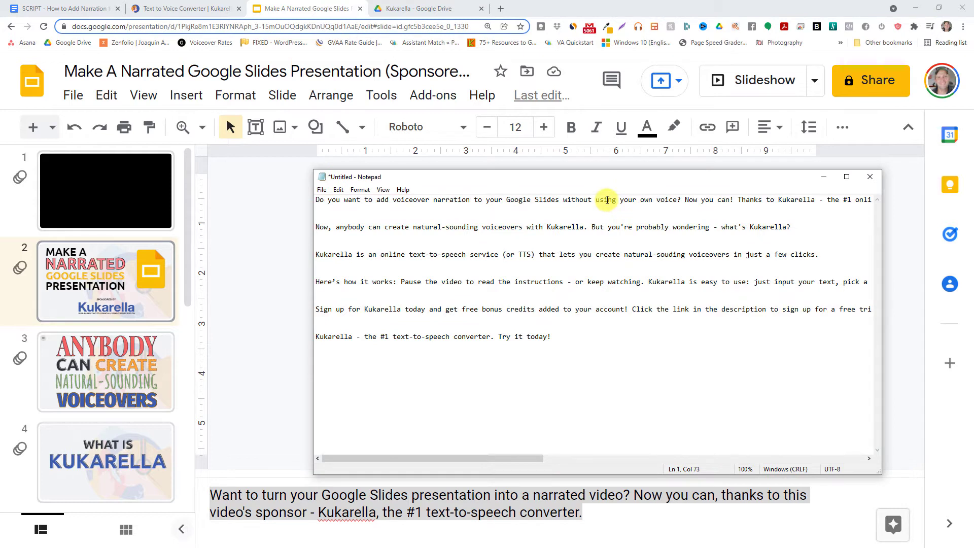
left_click_drag(580, 332, 309, 193)
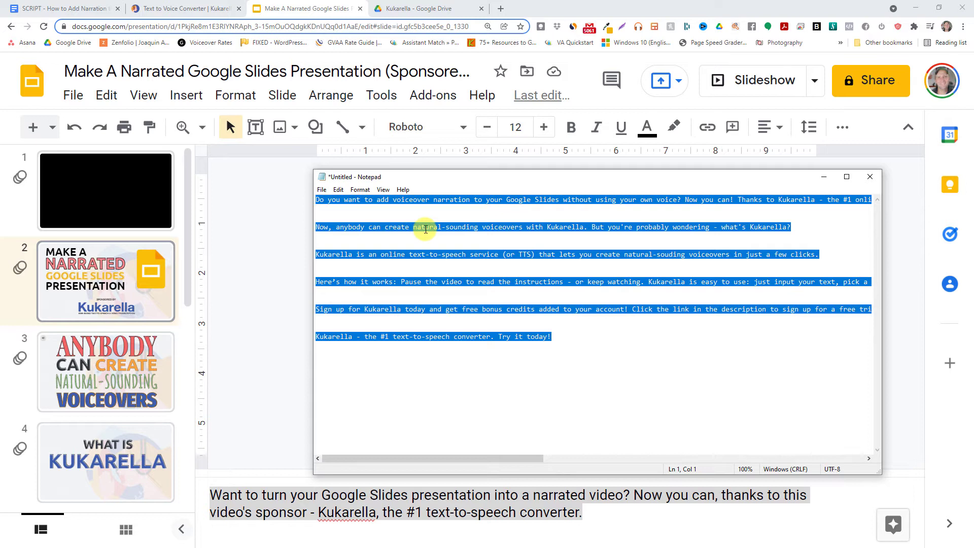
right_click(426, 228)
left_click(446, 259)
Step: Load kukarella.com in the browser tab
left_click(207, 9)
left_click(207, 8)
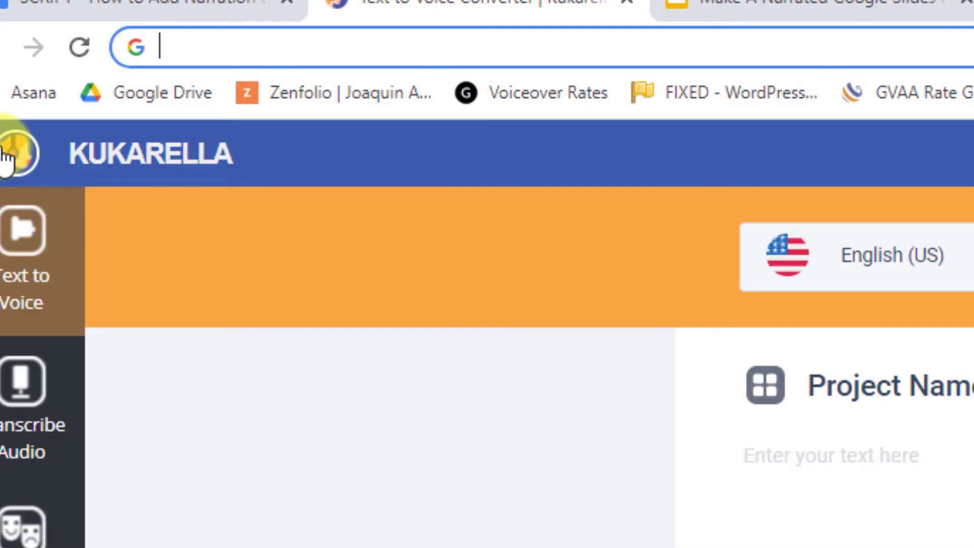
type("kukarella.co")
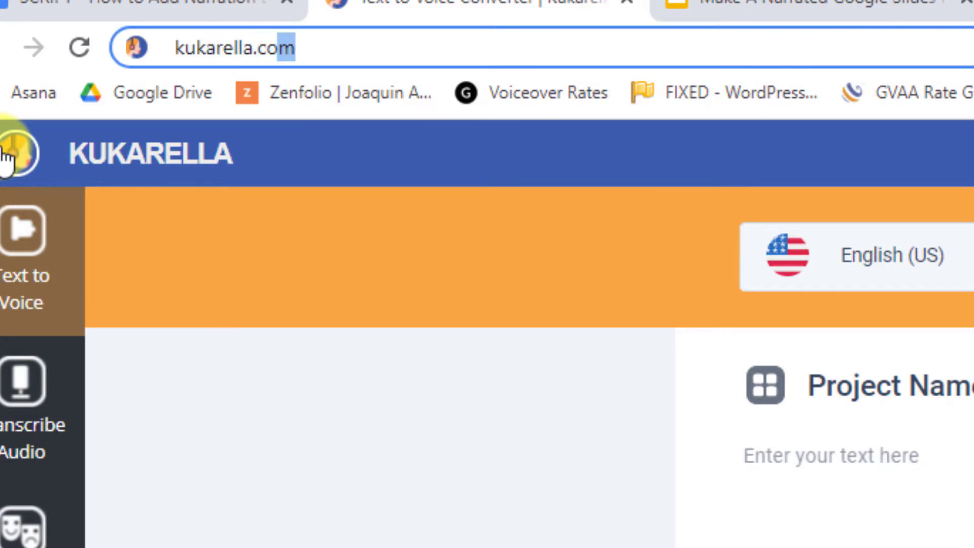
key("Return")
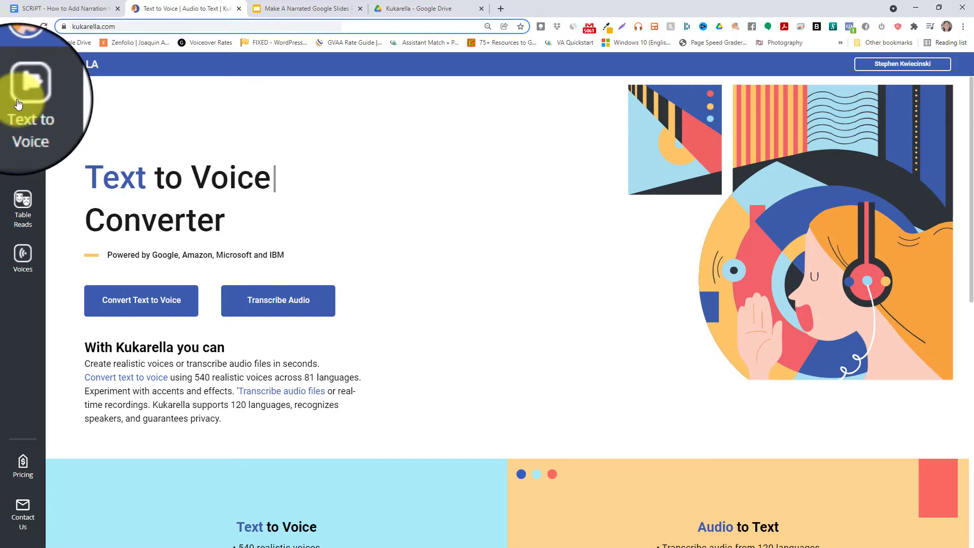
Step: Paste the narration script into Kukarella's Text to Voice editor
left_click(18, 104)
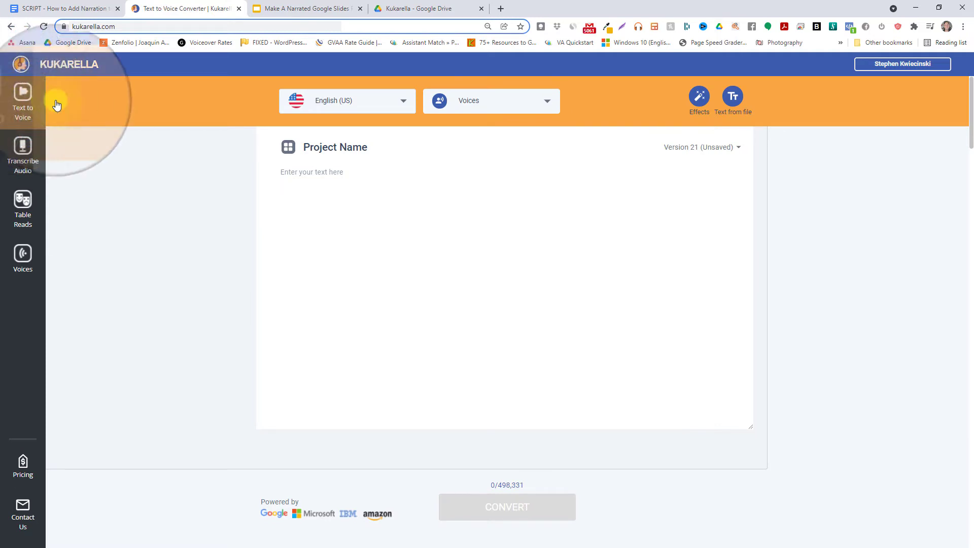
left_click(316, 172)
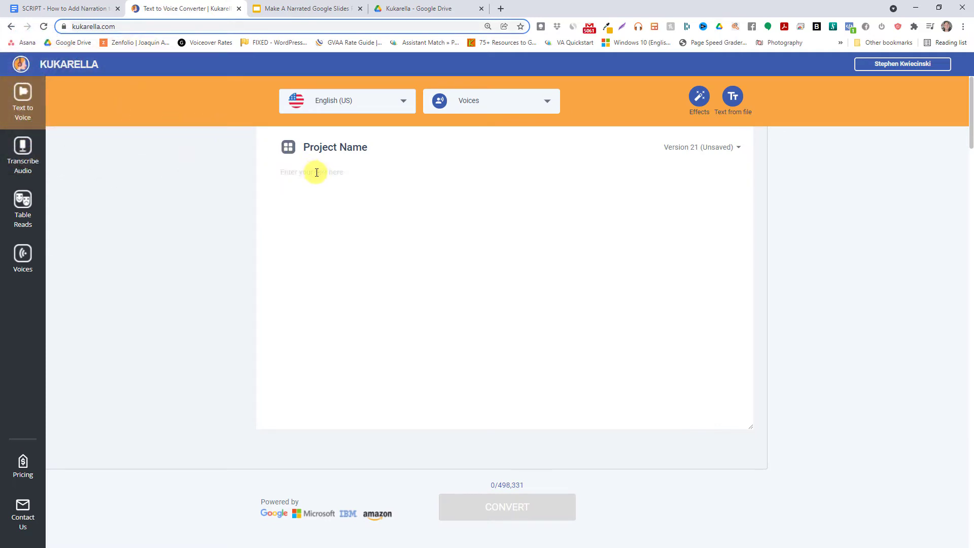
key("ctrl+v")
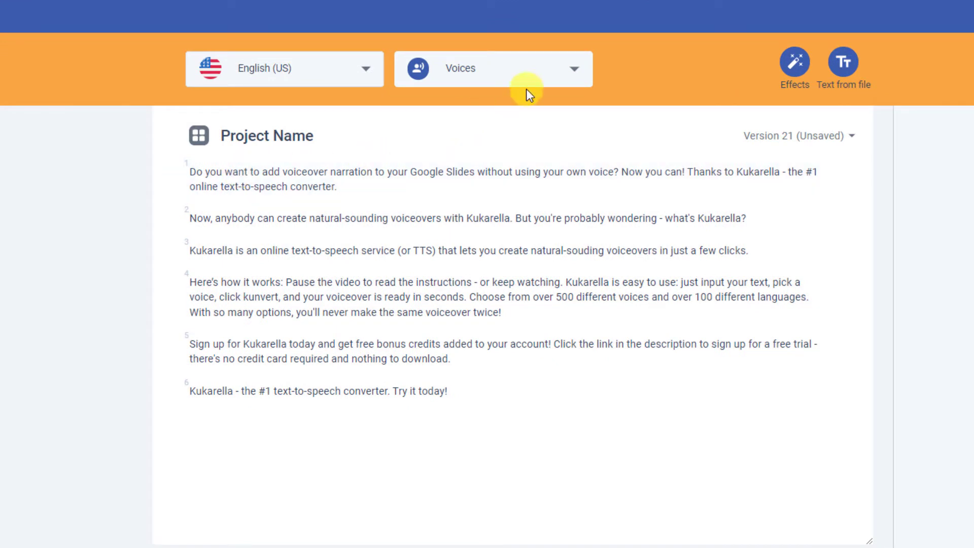
Step: Pick the Wendell voice from the Favourite voices list
left_click(555, 72)
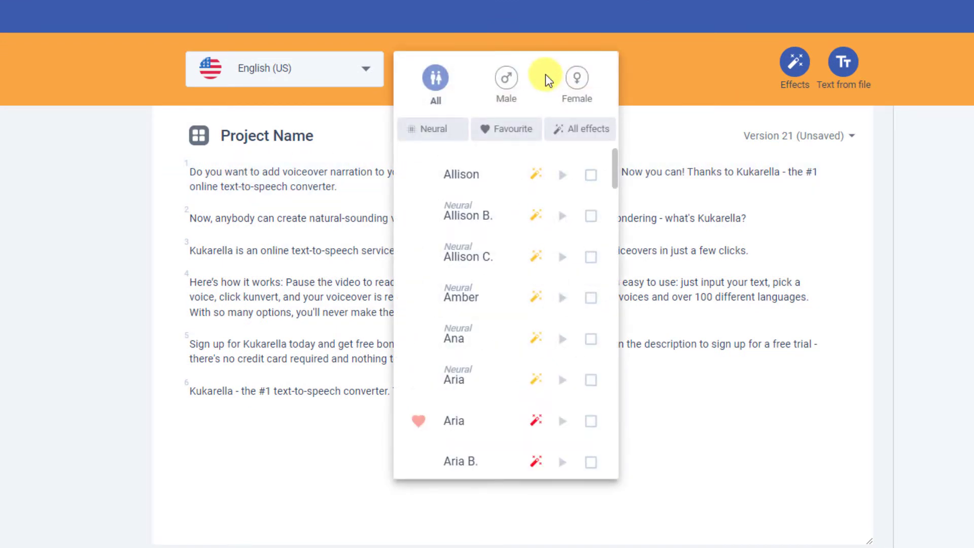
left_click(520, 136)
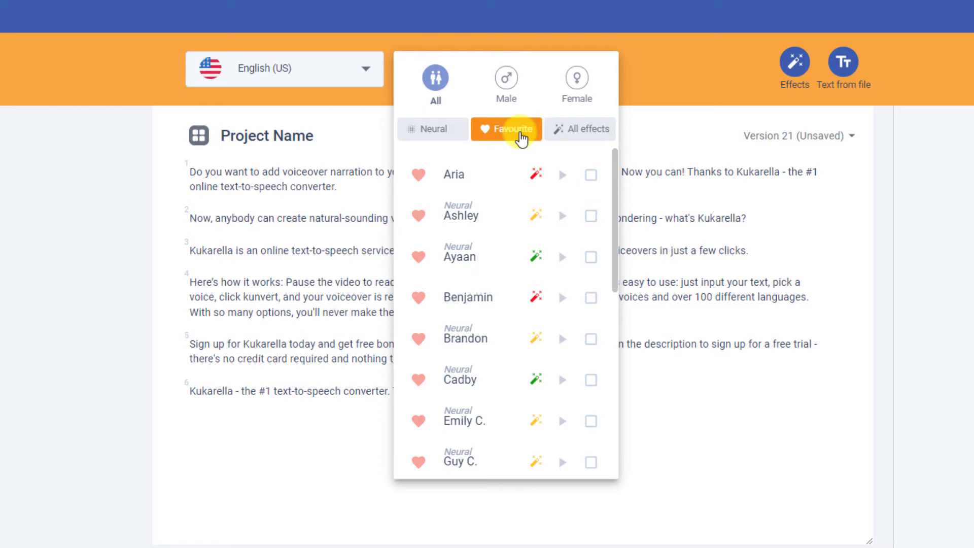
left_click_drag(615, 169, 614, 405)
left_click(592, 452)
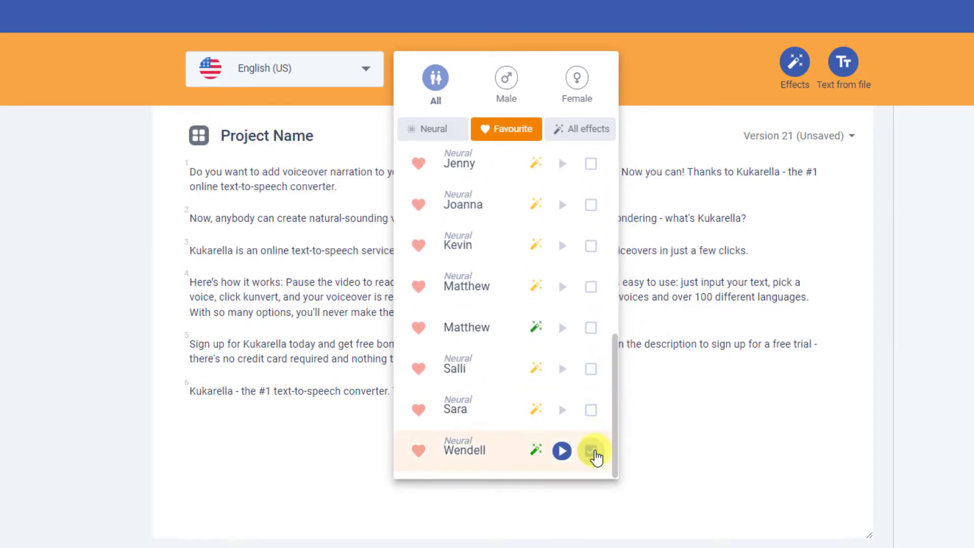
left_click(349, 295)
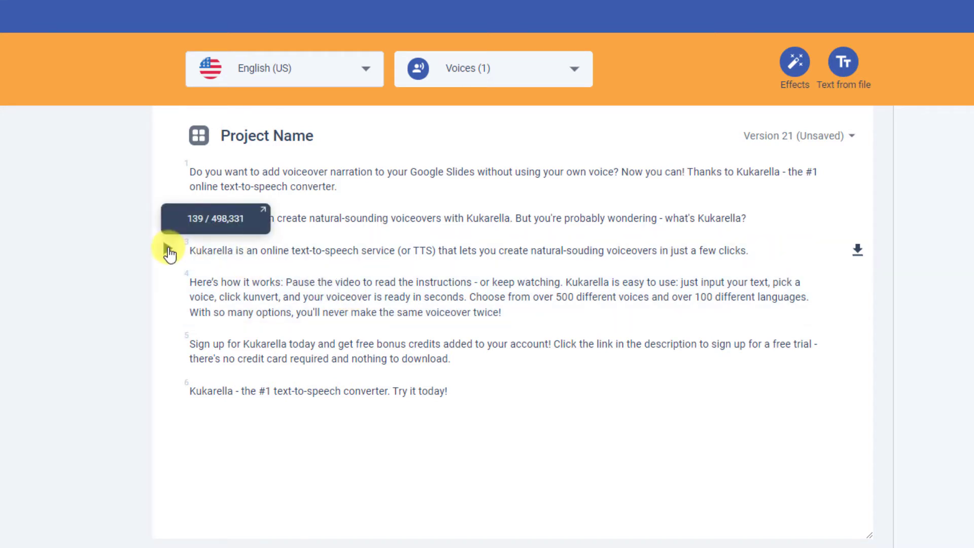
Step: Give the word 'text' in paragraph 3 strong emphasis
left_click(167, 250)
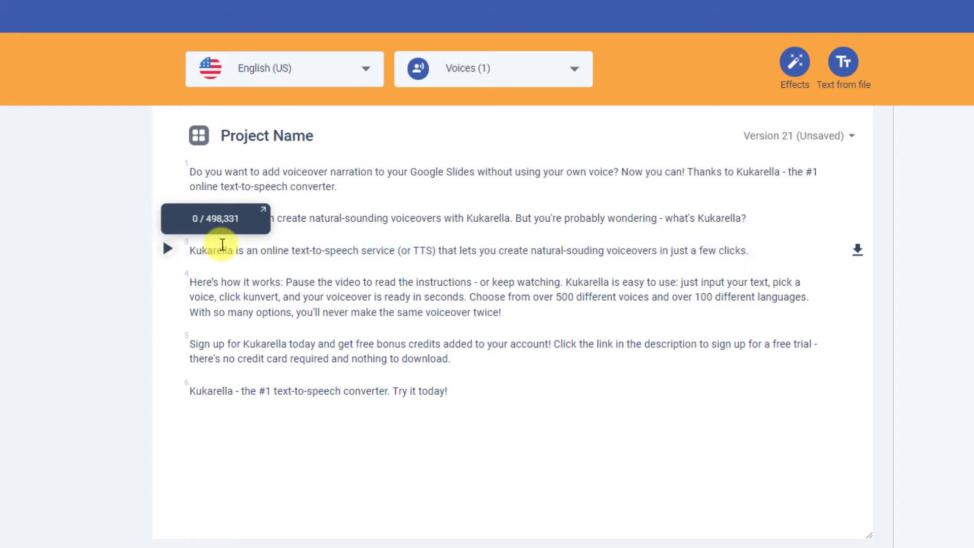
double_click(298, 251)
left_click(784, 68)
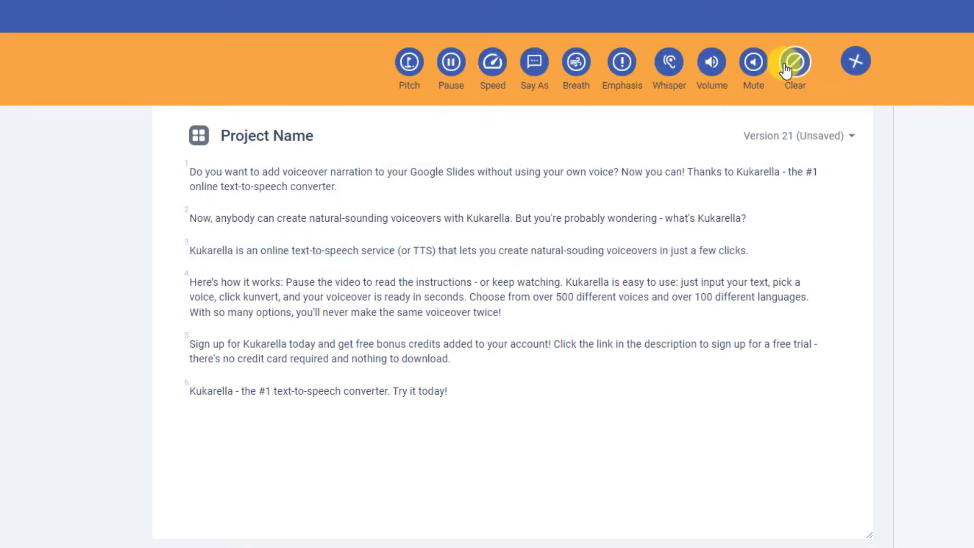
left_click(416, 61)
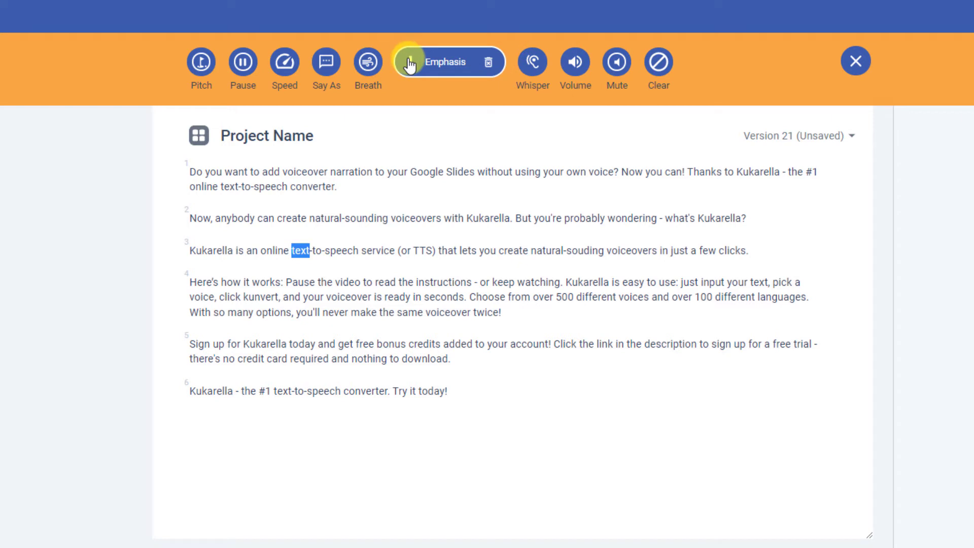
left_click(410, 64)
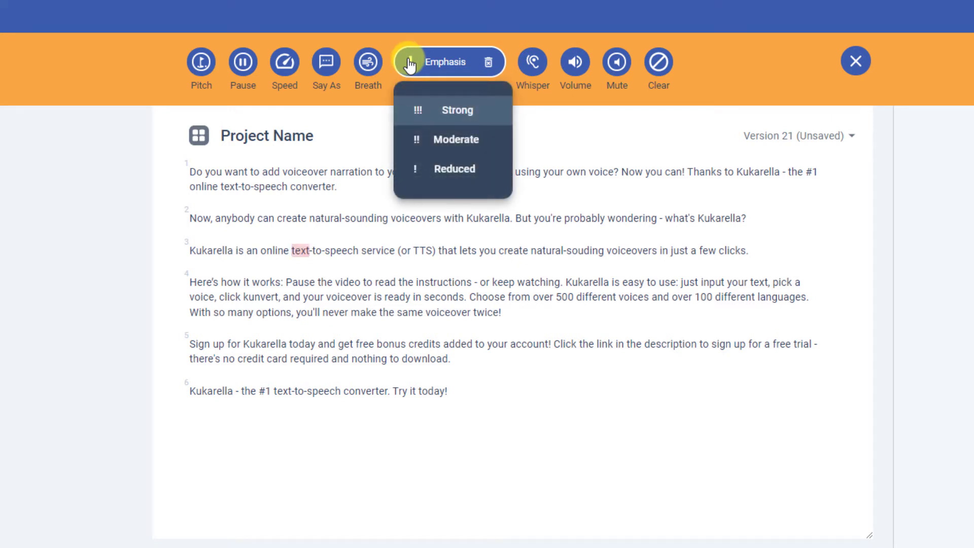
left_click(428, 102)
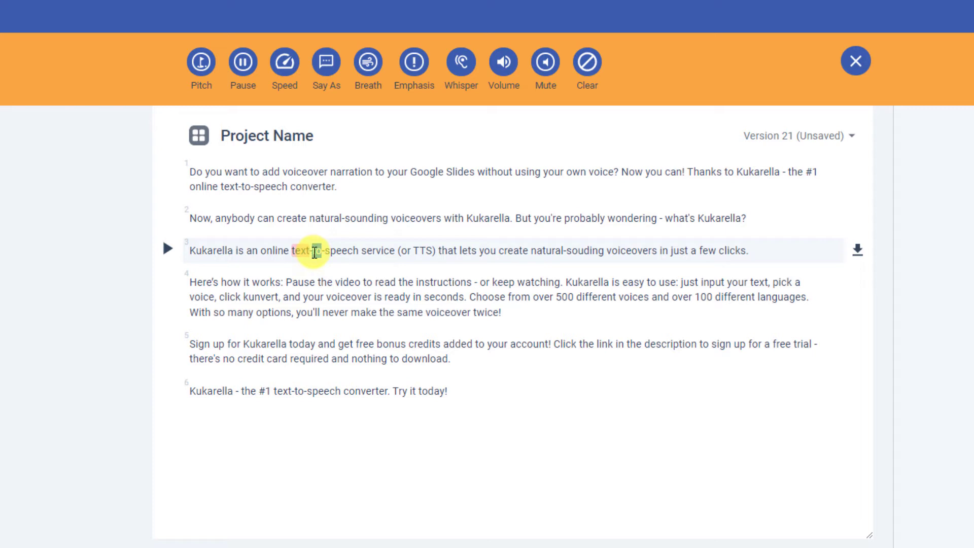
Step: Give the word 'to' reduced emphasis and preview paragraph 3 in Wendell's voice
left_click(414, 62)
left_click(417, 71)
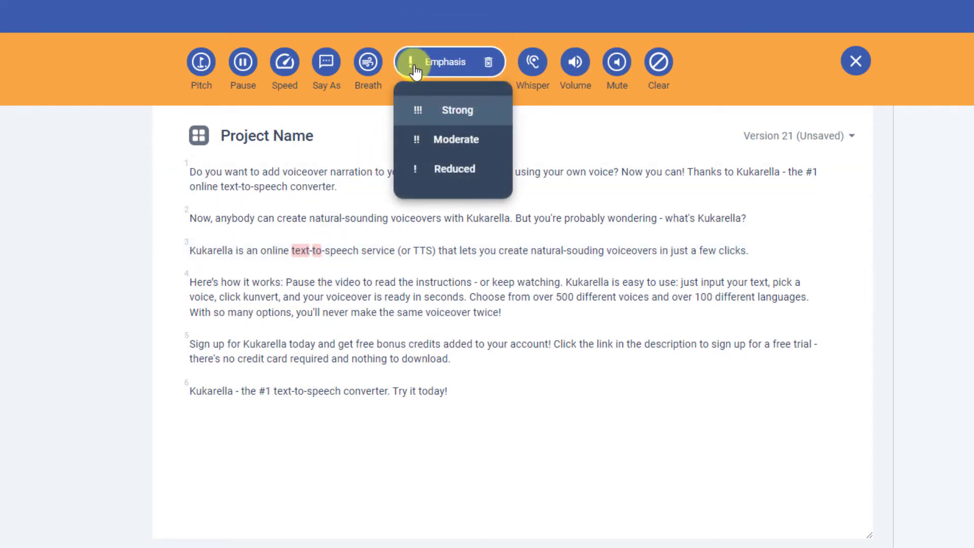
left_click(438, 171)
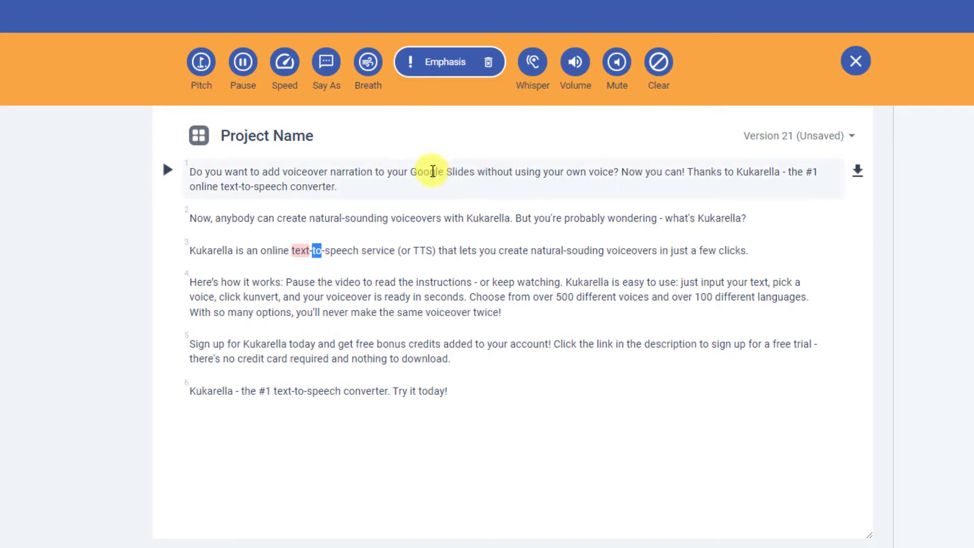
left_click(169, 250)
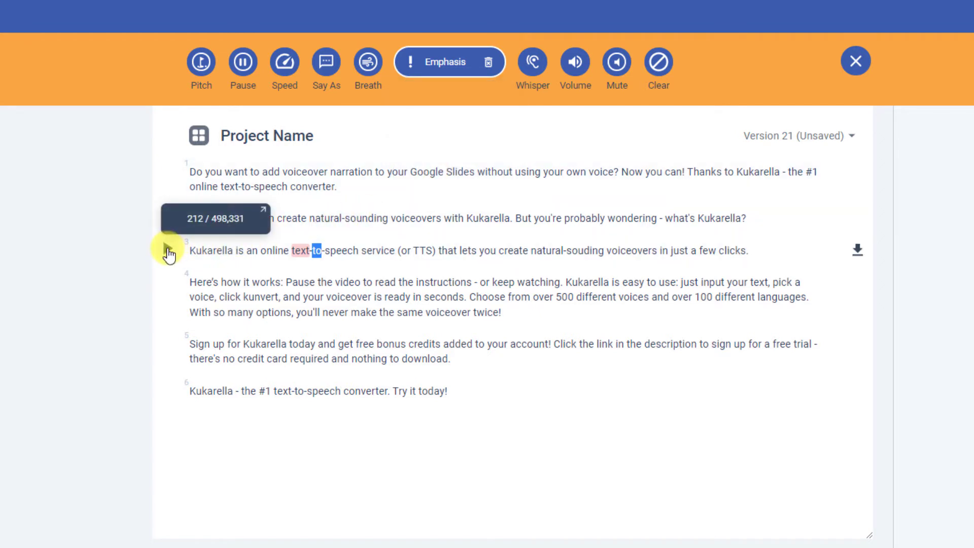
left_click(168, 250)
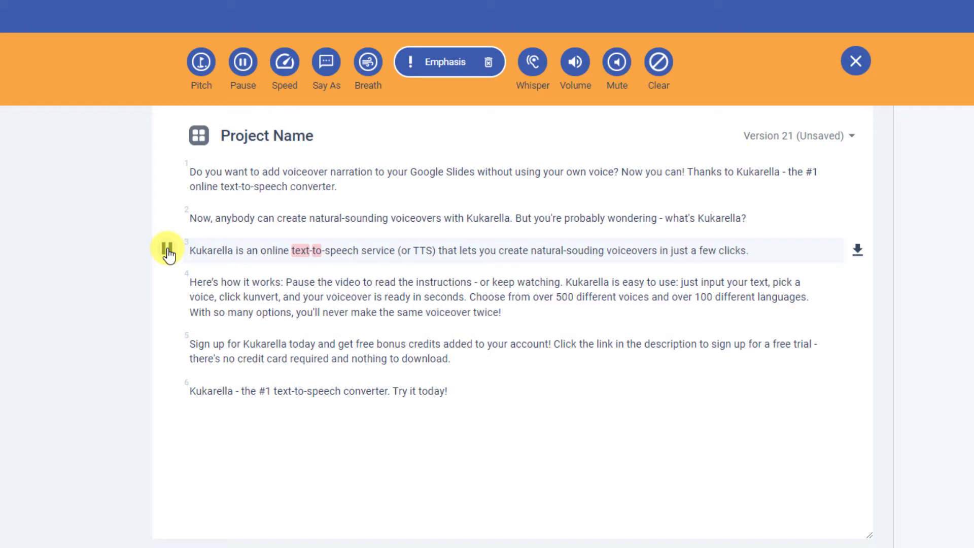
left_click(167, 250)
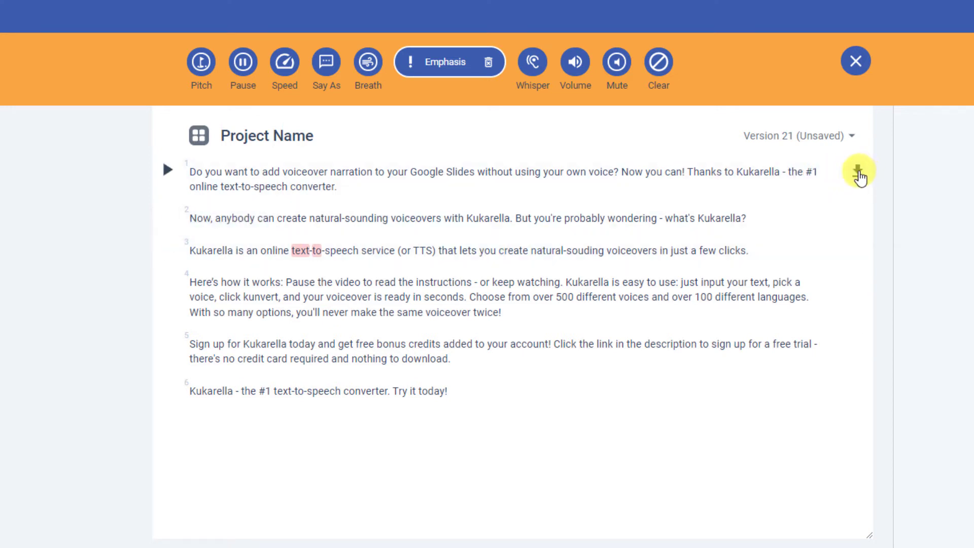
Step: Download paragraph 1 as mp3, then convert the whole script and download it as one file
left_click(858, 172)
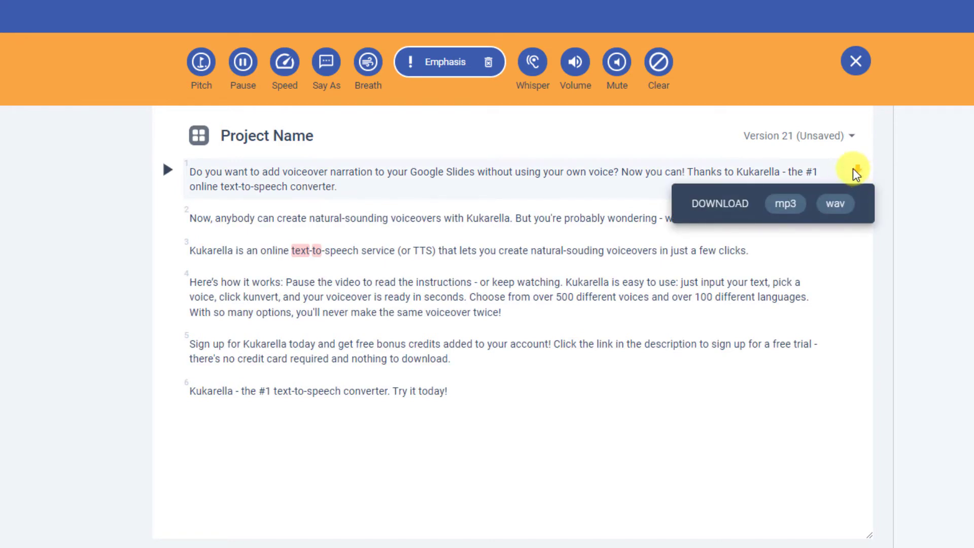
left_click(796, 207)
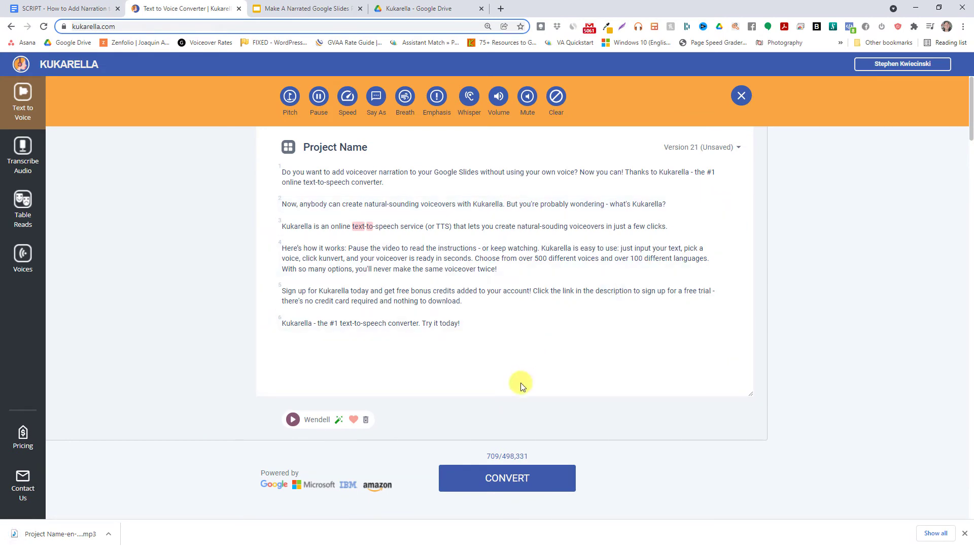
left_click(515, 480)
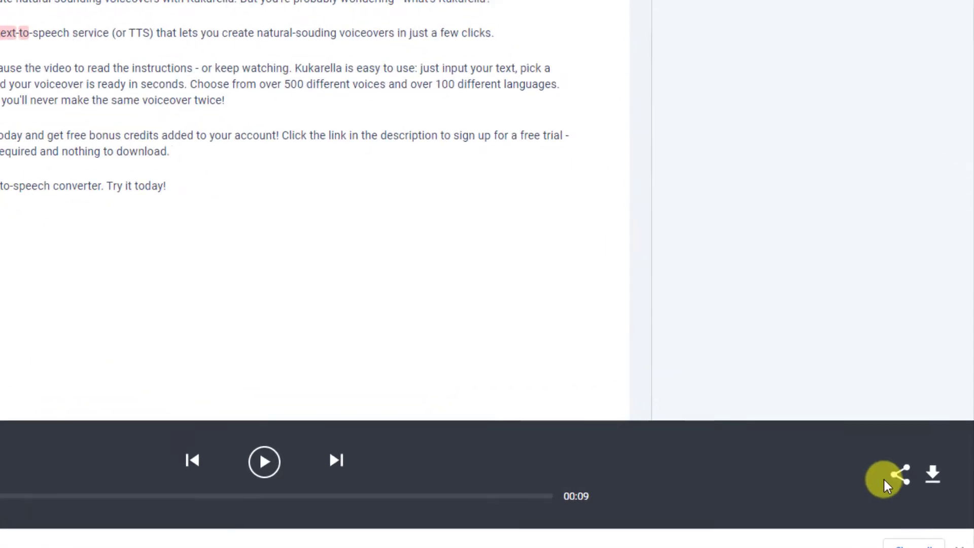
left_click(929, 471)
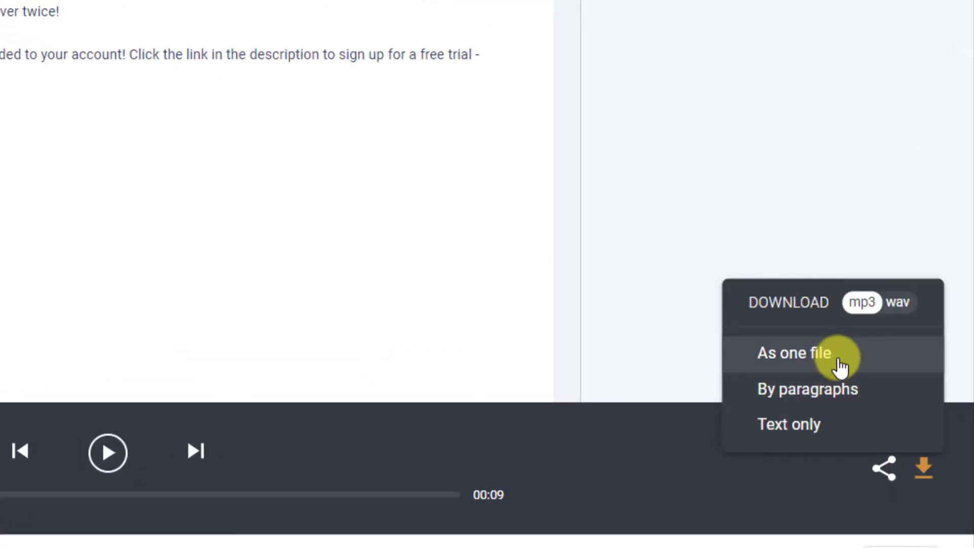
left_click(856, 399)
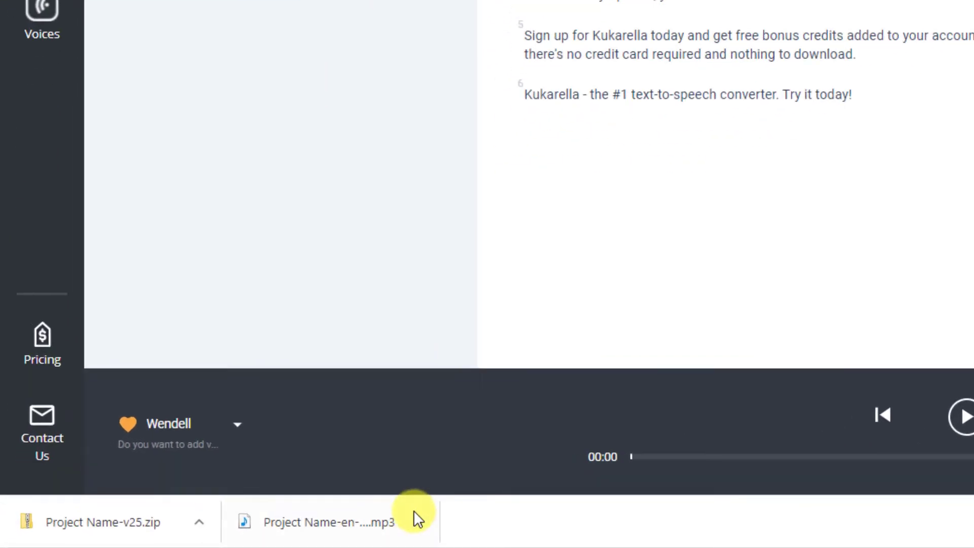
Step: Locate the downloaded narration mp3 in File Explorer and drag it into Google Drive
left_click(228, 535)
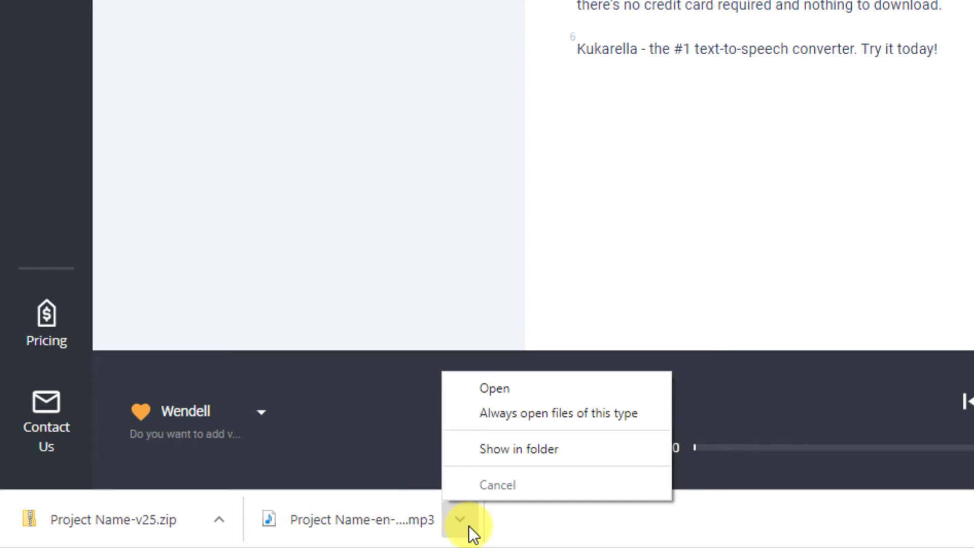
left_click(539, 457)
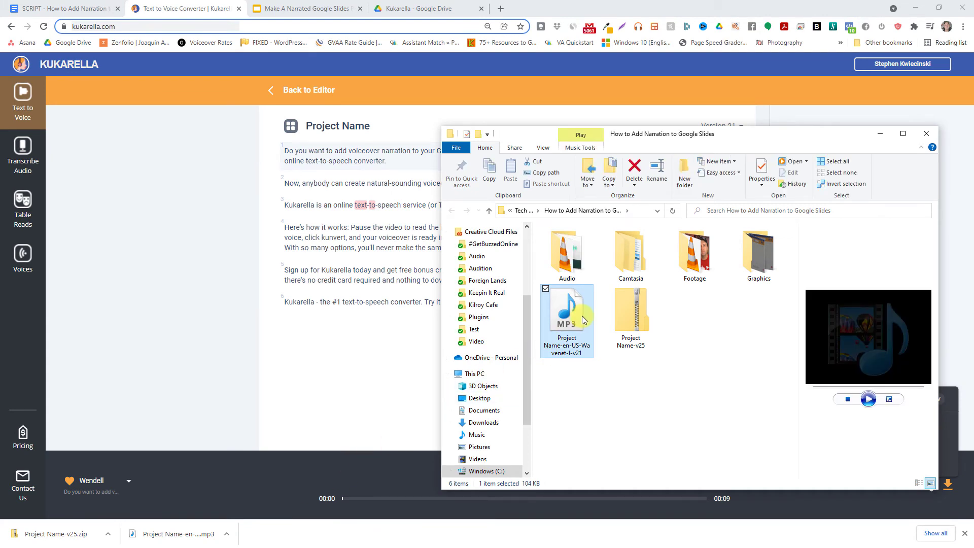
left_click(443, 11)
left_click_drag(405, 112, 349, 204)
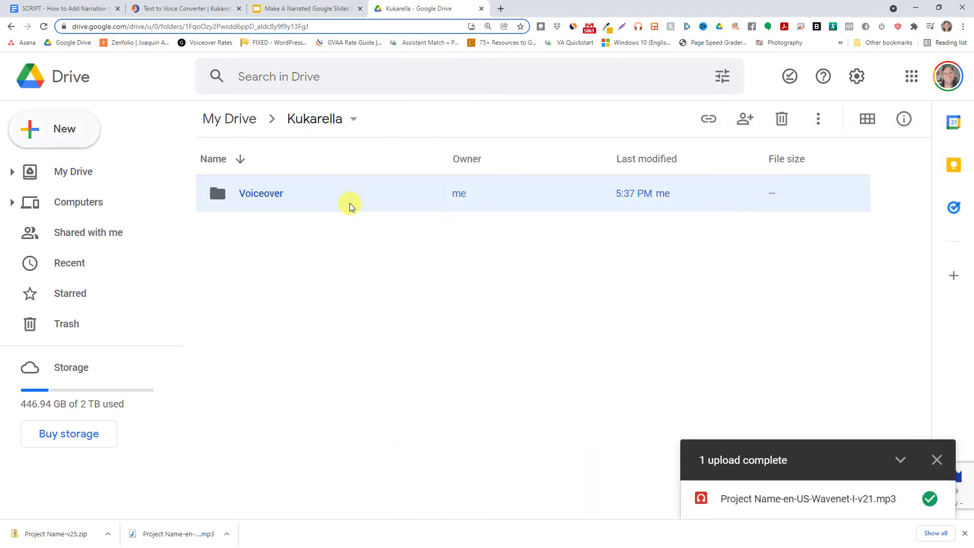
Step: Open the Voiceover folder in Drive, then return to the Google Slides presentation
double_click(349, 203)
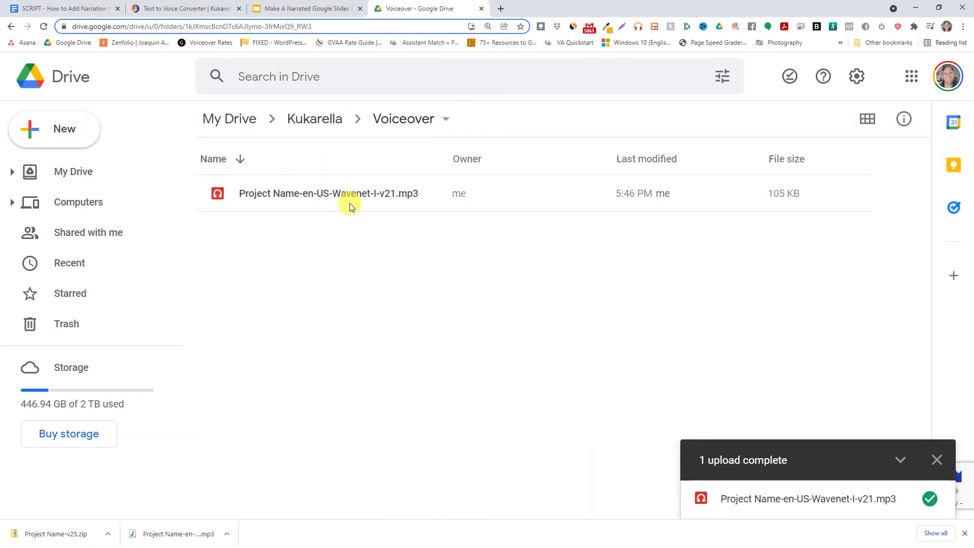
left_click(328, 10)
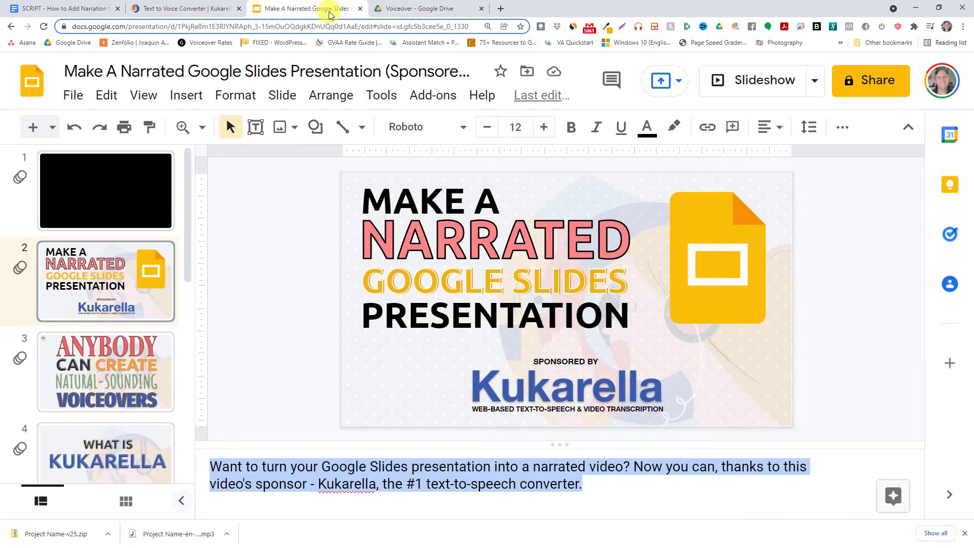
Step: Insert Project Name-en-US-Wavenet-I-v21.mp3 from Recent files as audio on slide 2
left_click(186, 95)
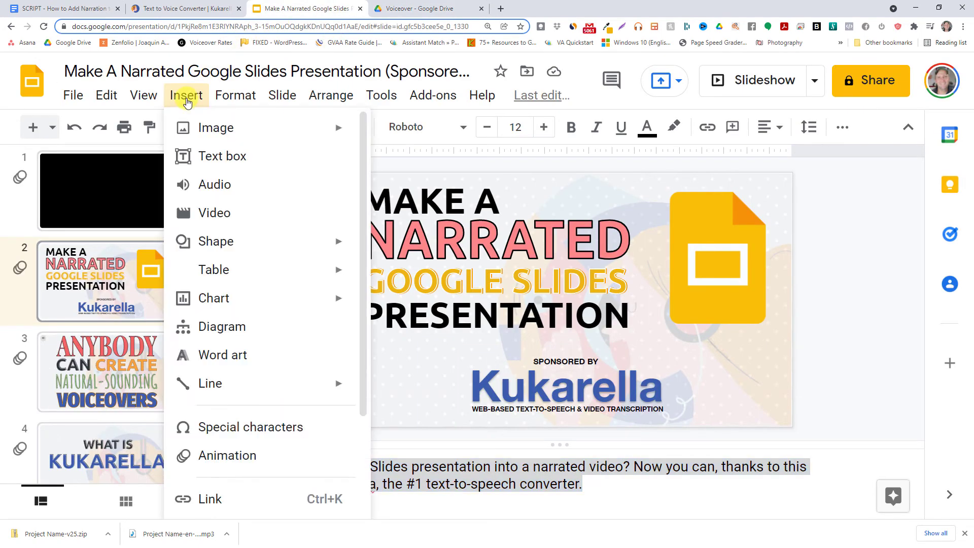
left_click(216, 185)
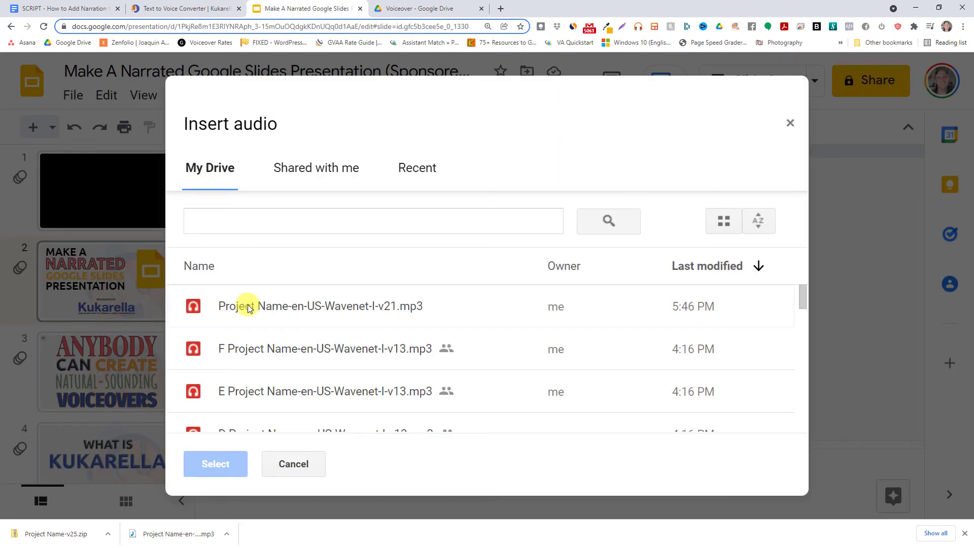
left_click(424, 180)
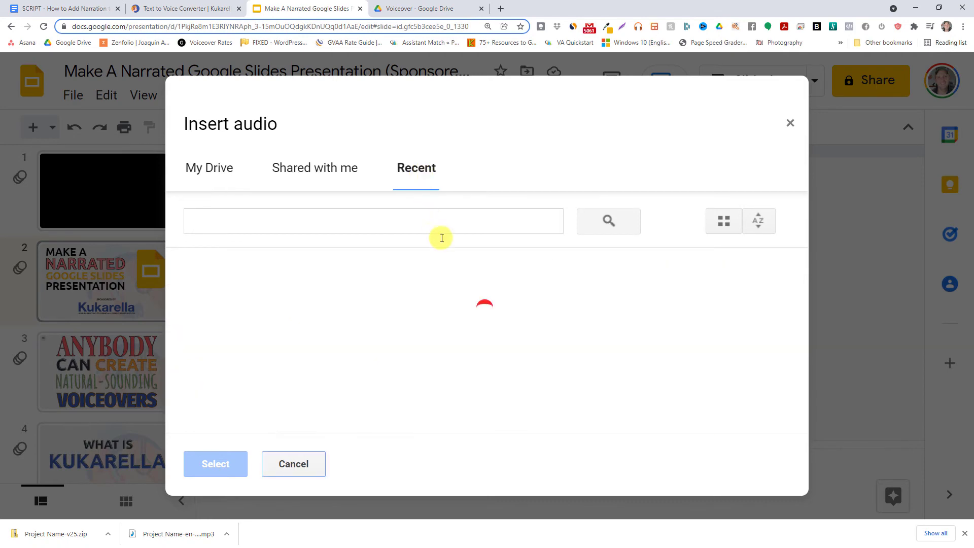
left_click(439, 302)
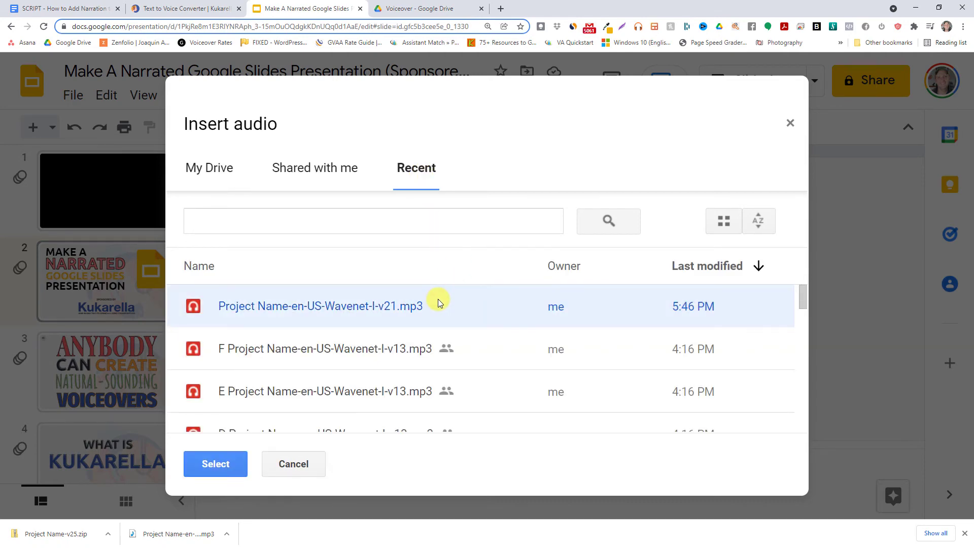
left_click(224, 462)
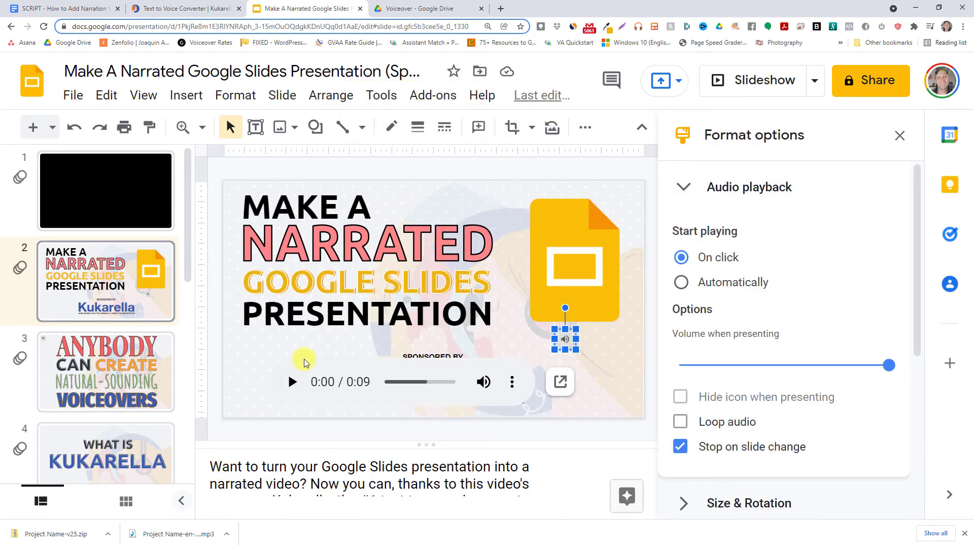
Step: Preview slide 2's voiceover, then set it to play automatically with Hide icon when presenting
left_click(293, 382)
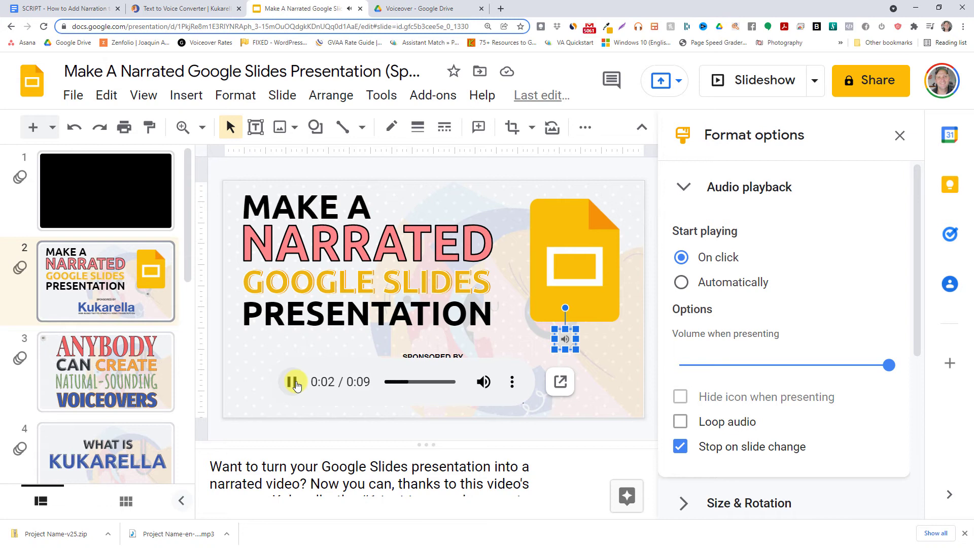
left_click(294, 382)
left_click(586, 128)
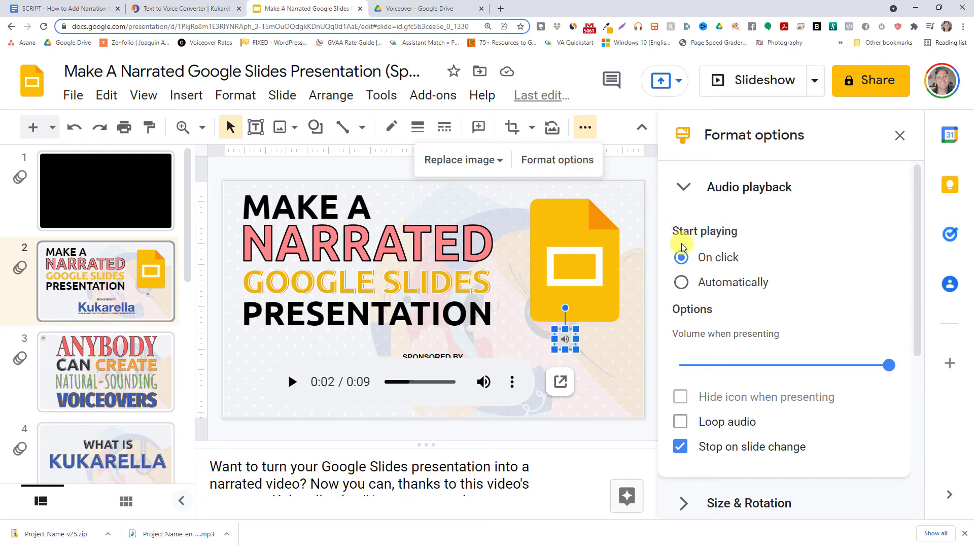
left_click(683, 286)
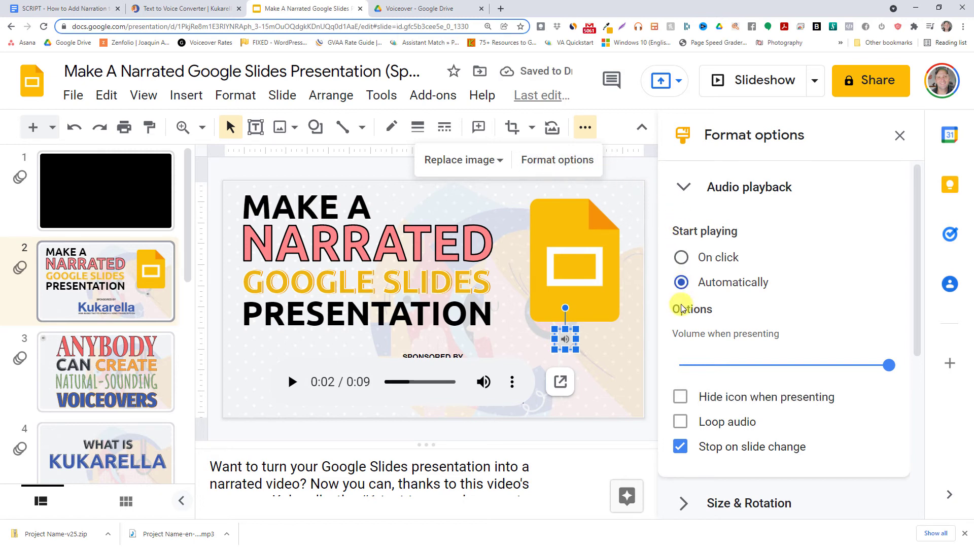
left_click(680, 399)
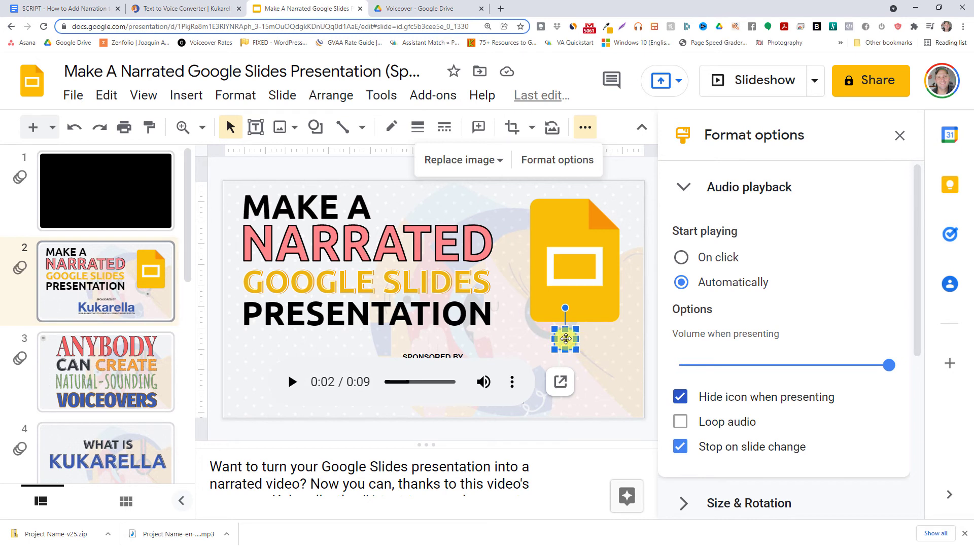
Step: Drag the audio icon off the logo graphic into the slide's top-left corner beside the title
left_click_drag(565, 339, 233, 191)
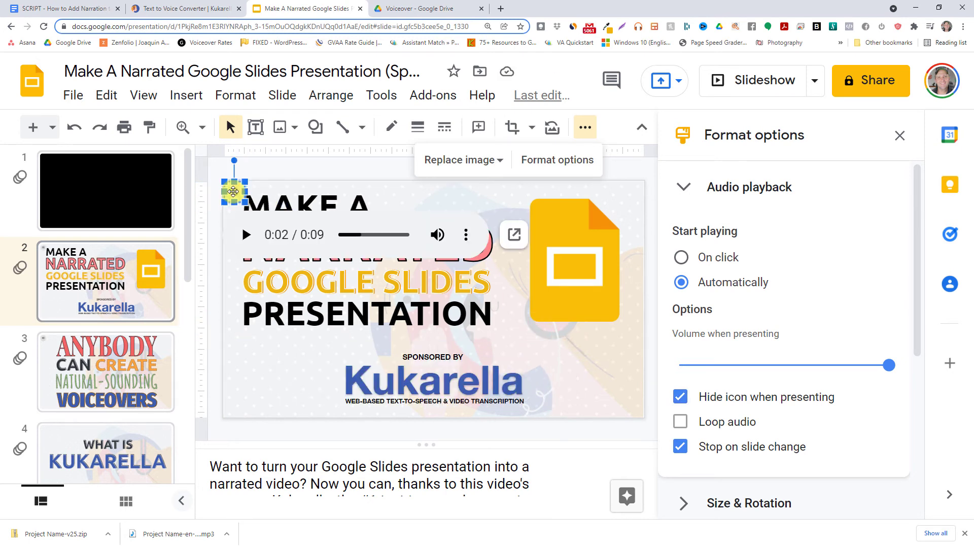